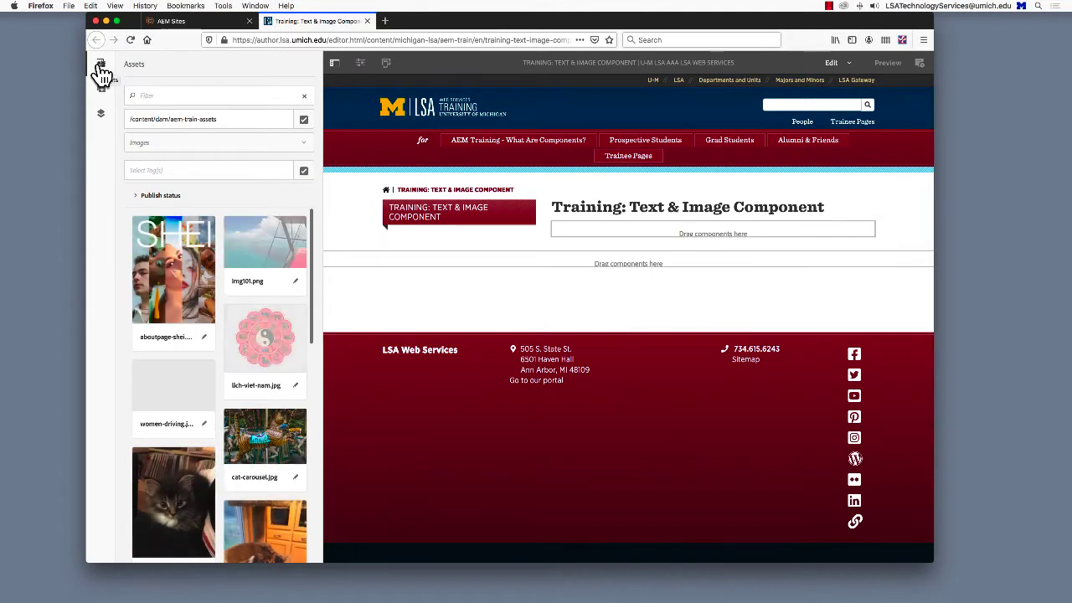
# Add a Text & Image component to the content area directly below the page title.
pyautogui.click(103, 90)
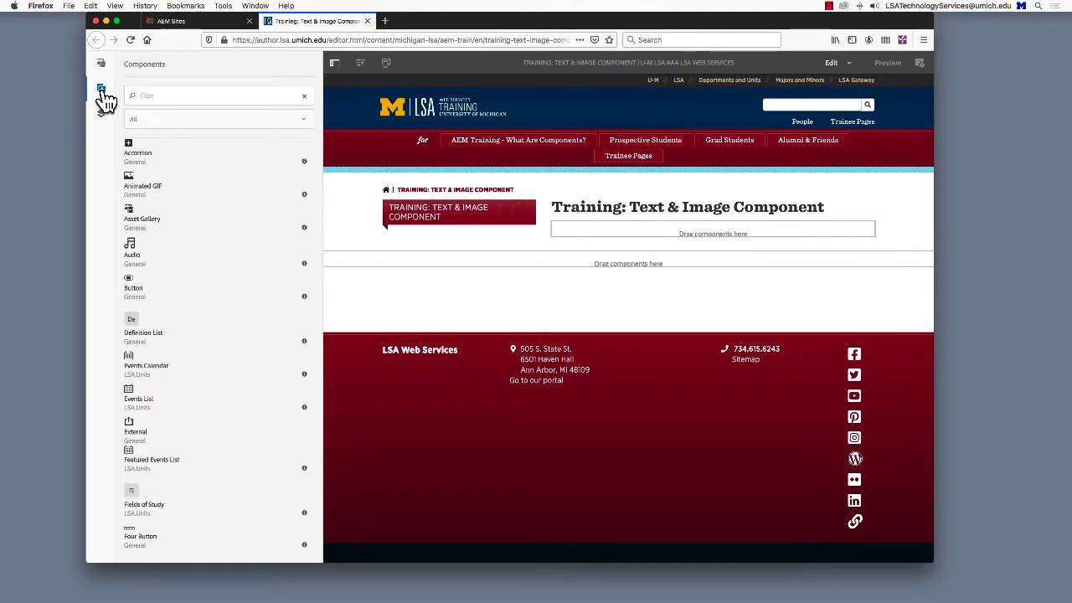
pyautogui.scroll(-10, 173, 285)
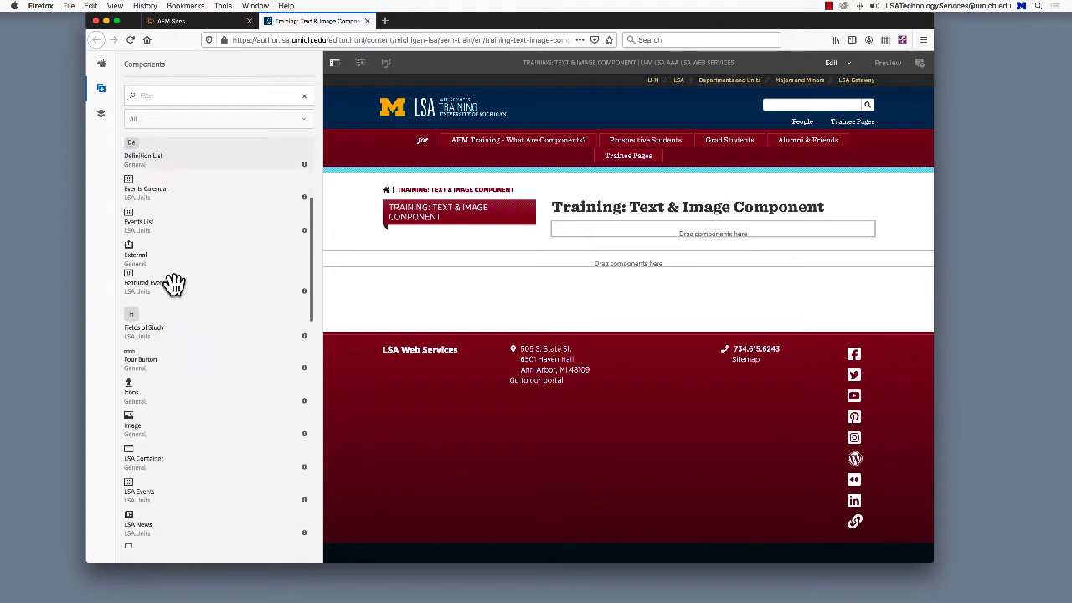
pyautogui.scroll(-8, 174, 285)
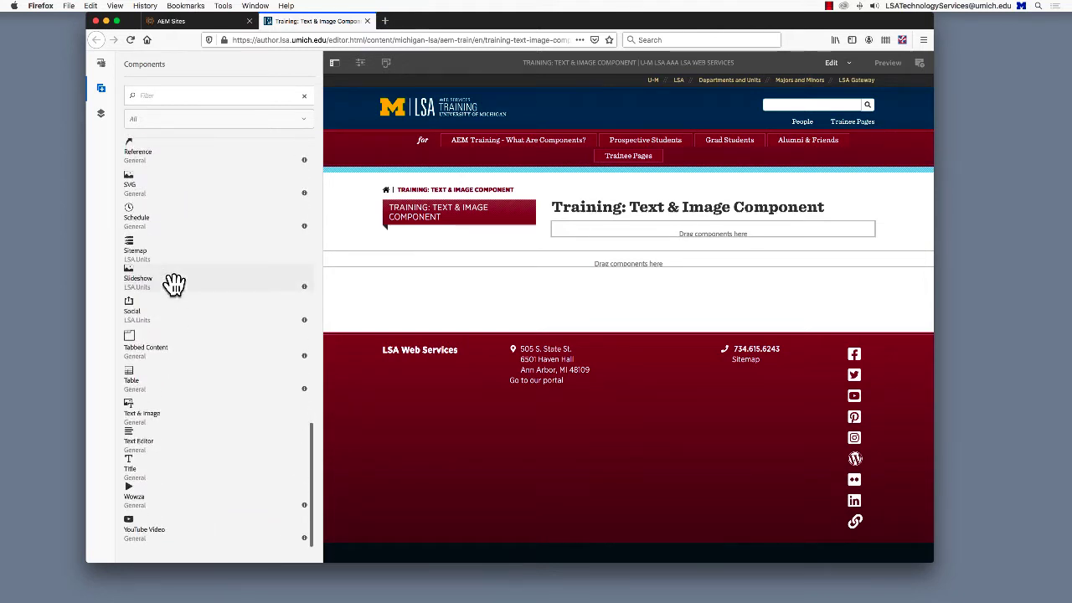
pyautogui.moveTo(148, 411); pyautogui.dragTo(659, 230)
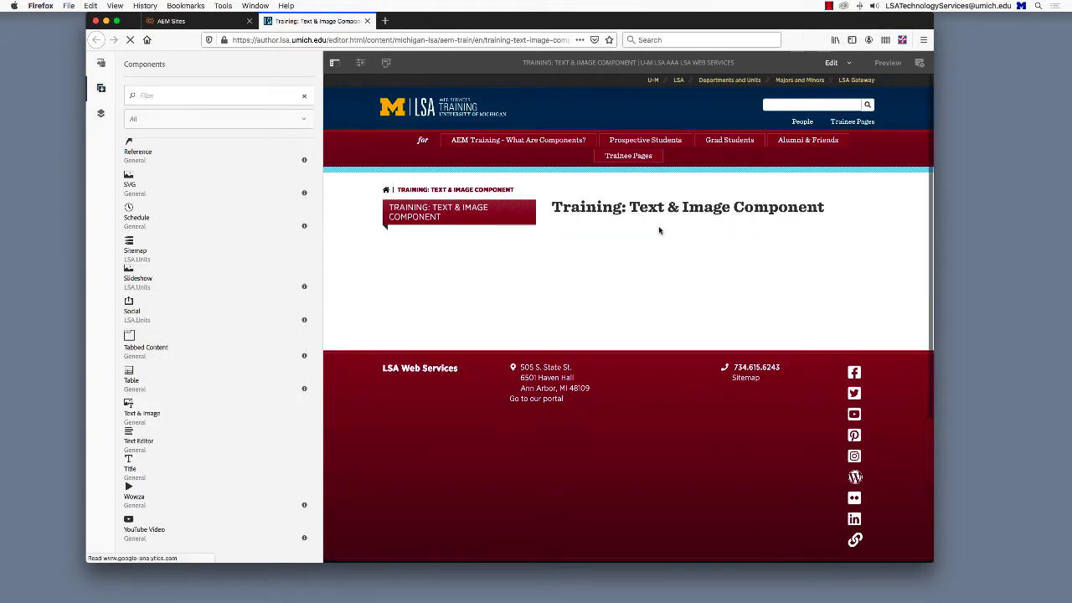
pyautogui.click(334, 65)
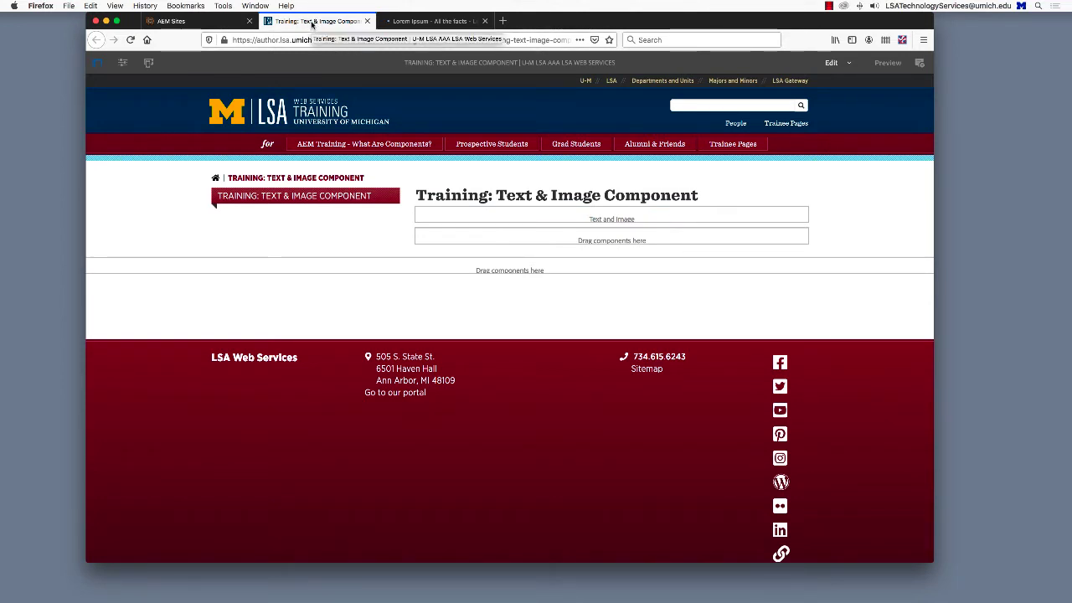
# Enter "type text or paste text" as the first line of the Text & Image component's text.
pyautogui.click(433, 215)
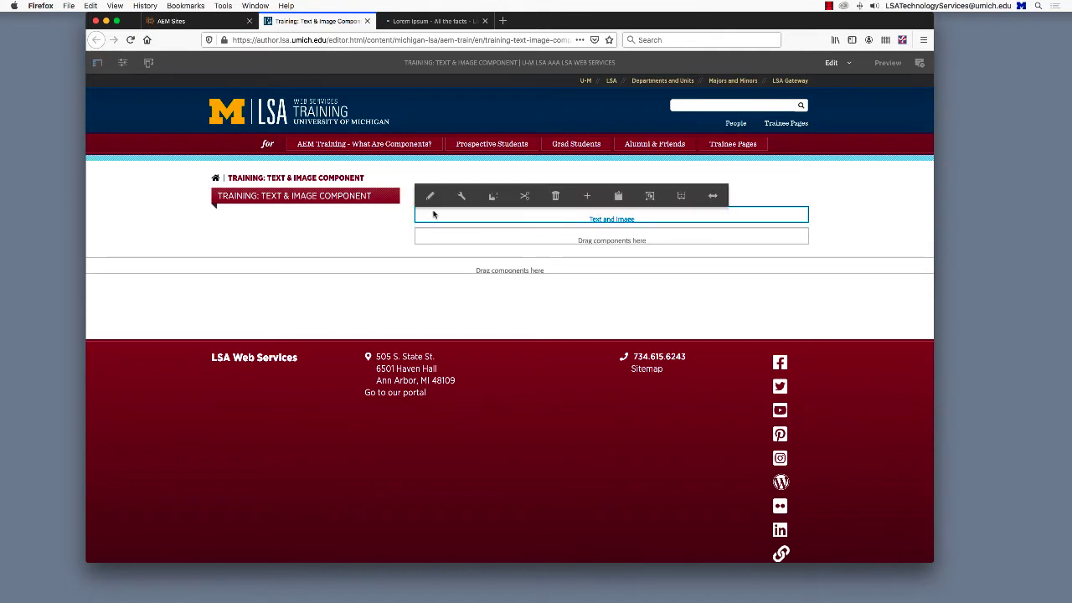
pyautogui.click(432, 197)
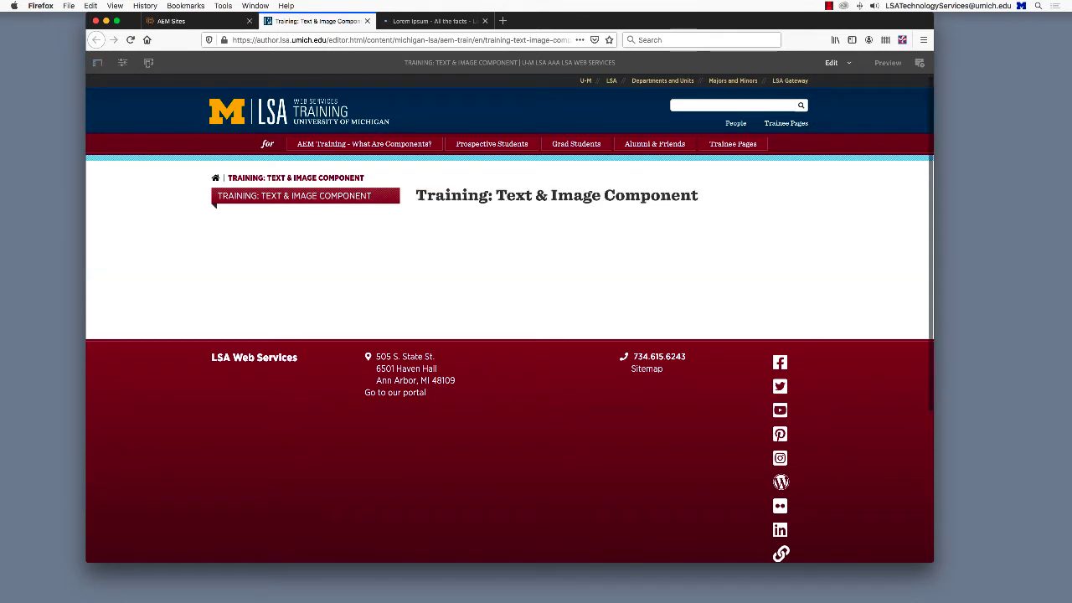
pyautogui.write('t')
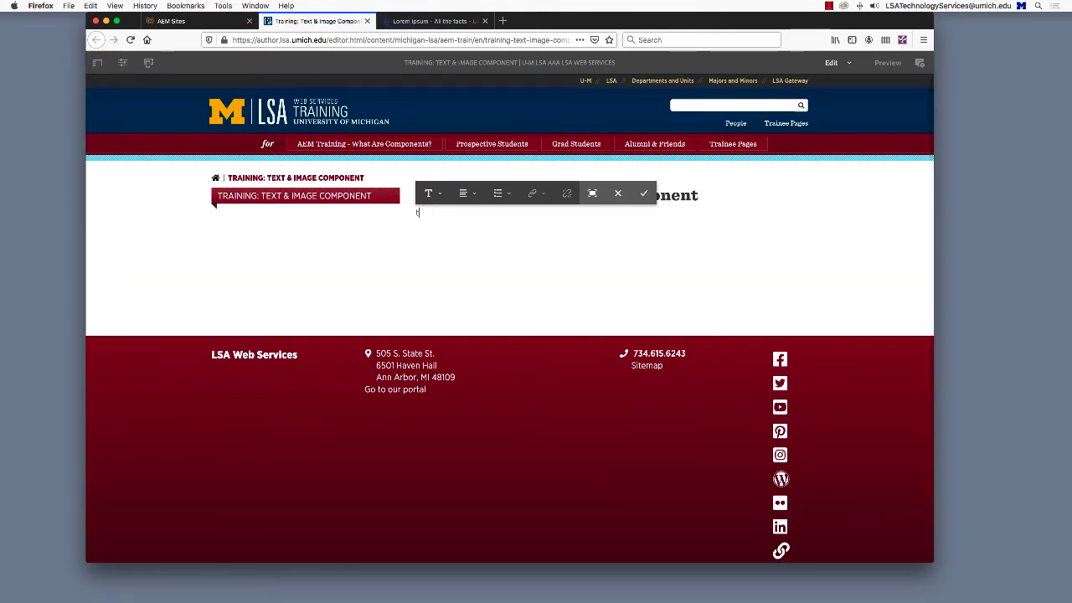
pyautogui.write('ype text or paste text')
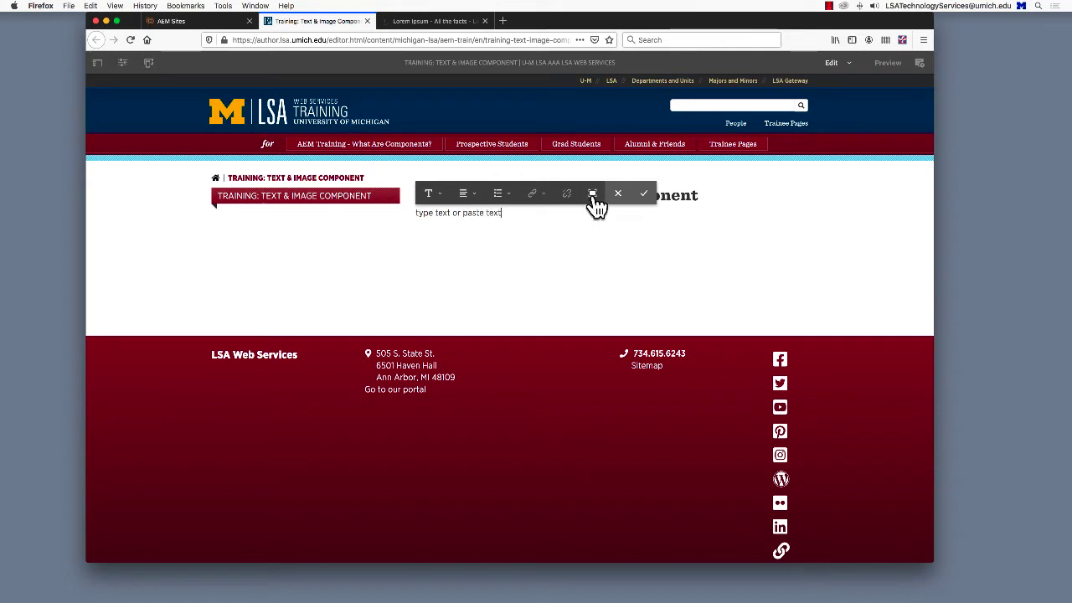
# In full-screen text editing, add "to paste text, full screen recommended" and paste the "What is Lorem Ipsum?" and "Why do we use it?" sections below.
pyautogui.click(592, 193)
pyautogui.click(417, 96)
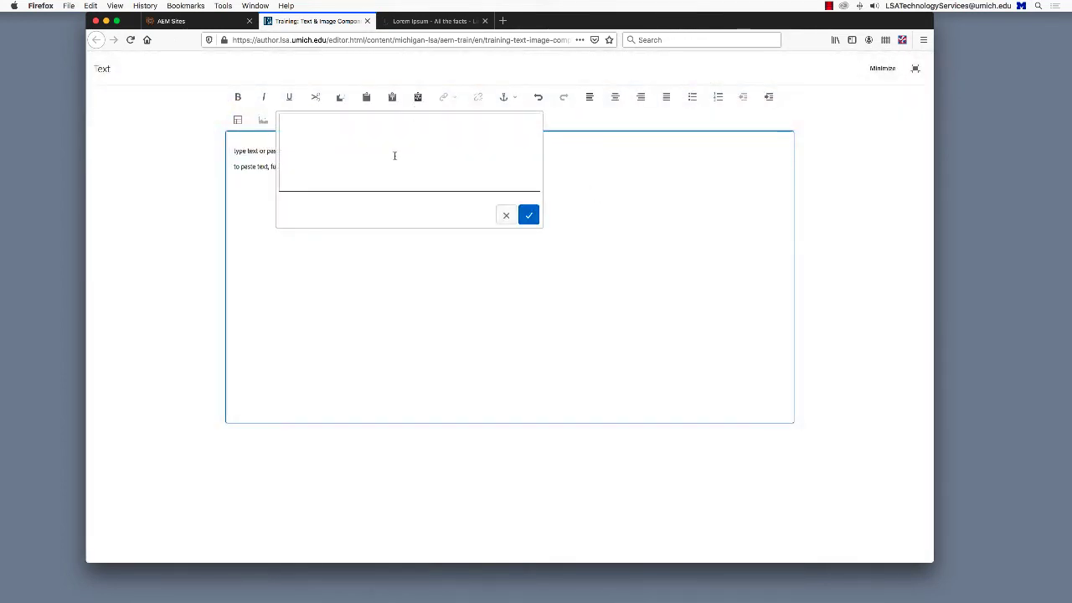
pyautogui.write("What is Lorem Ipsum? Lorem Ipsum is simply dummy text of the printing and typesetting industry. Lorem Ipsum has been the industry's standard dummy text ever since the 1500s, when an unknown printer took a galley of type and scrambled it to make a type specimen book. It has survived not only five centuries, but also the leap into electronic typesetting, remaining essentially unchanged. It was popularised in the 1960s with the release of Letraset sheets containing Lorem Ipsum passages, and more recently with desktop publishing software like Aldus PageMaker including versions of Lorem Ipsum. Why do we use it? It is a long established fact that a reader will be distracted by the readable content of a page when looking at its layout. The point of using Lorem Ipsum is that it has a more-or-less normal distribution of letters, as opposed to using 'Content here, content here', making it look like readable English. Many desktop publishing packages and web page editors now use Lorem Ipsum as their default model text, and a search for 'lorem ipsum' will uncover many web sites still in their infancy. Various versions have evolved over the years, sometimes by accident, sometimes on purpose (injected humour and the like).")
pyautogui.click(529, 215)
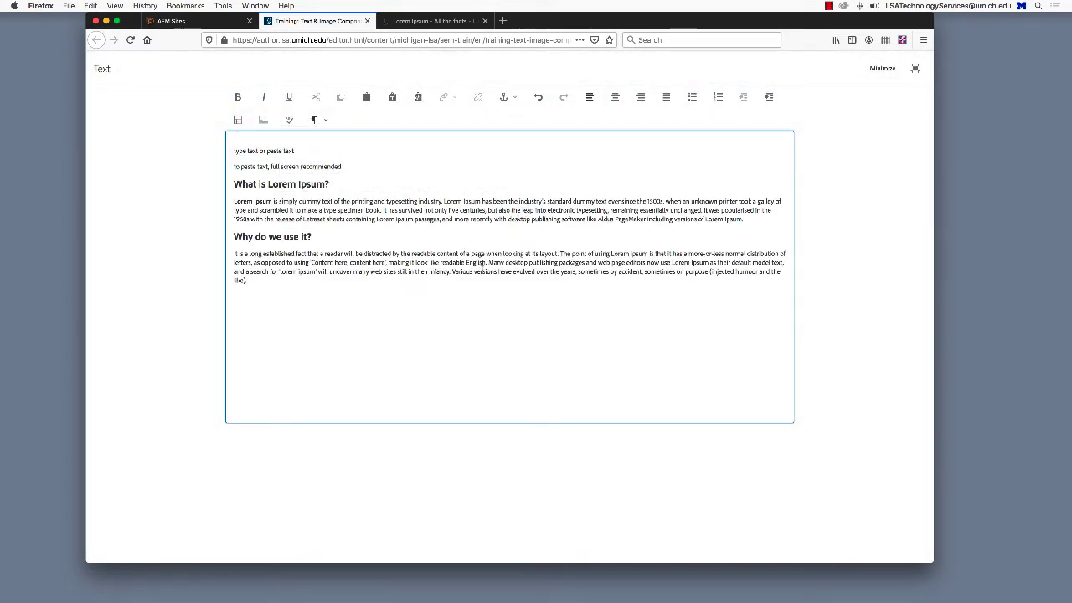
pyautogui.press('Escape')
# Place the dark kitten photo listed below IMG_2521.JPG in the assets into the Text & Image component.
pyautogui.click(98, 64)
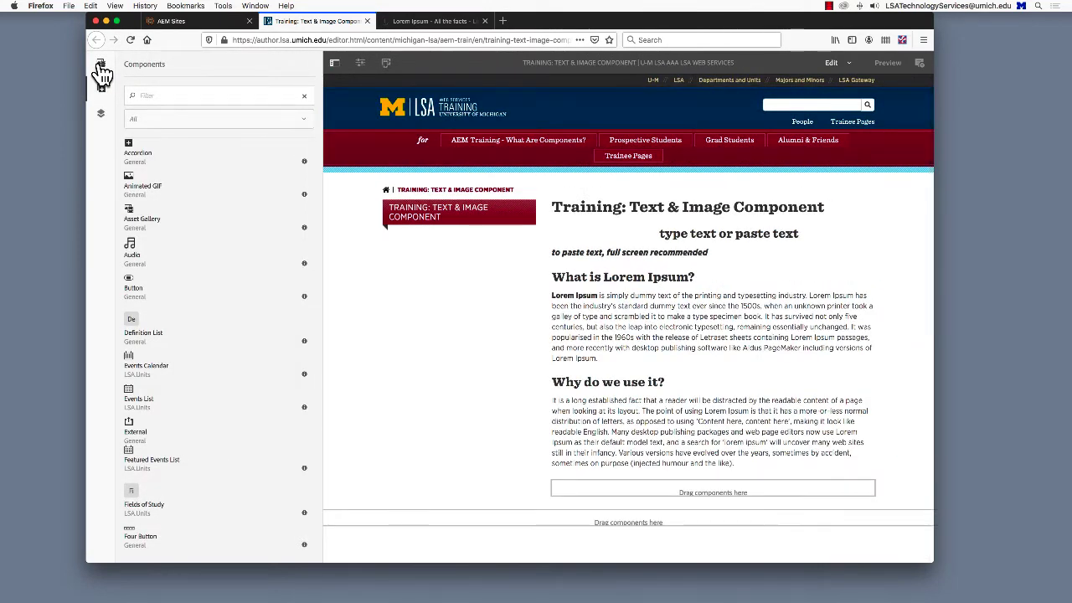
pyautogui.click(100, 66)
pyautogui.scroll(-5, 222, 500)
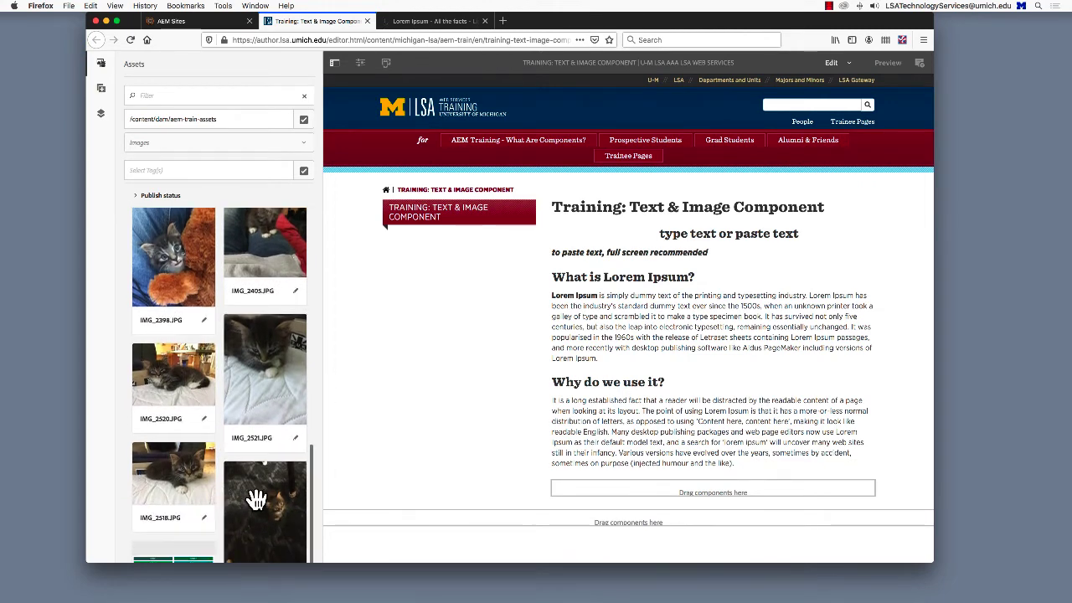
pyautogui.moveTo(251, 503); pyautogui.dragTo(588, 237)
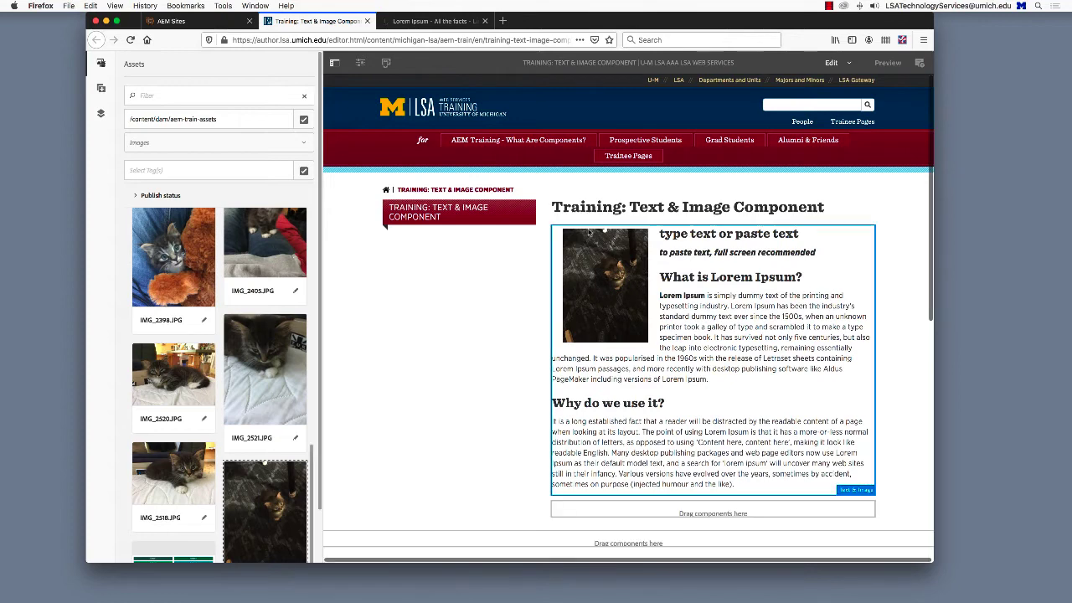
pyautogui.click(333, 63)
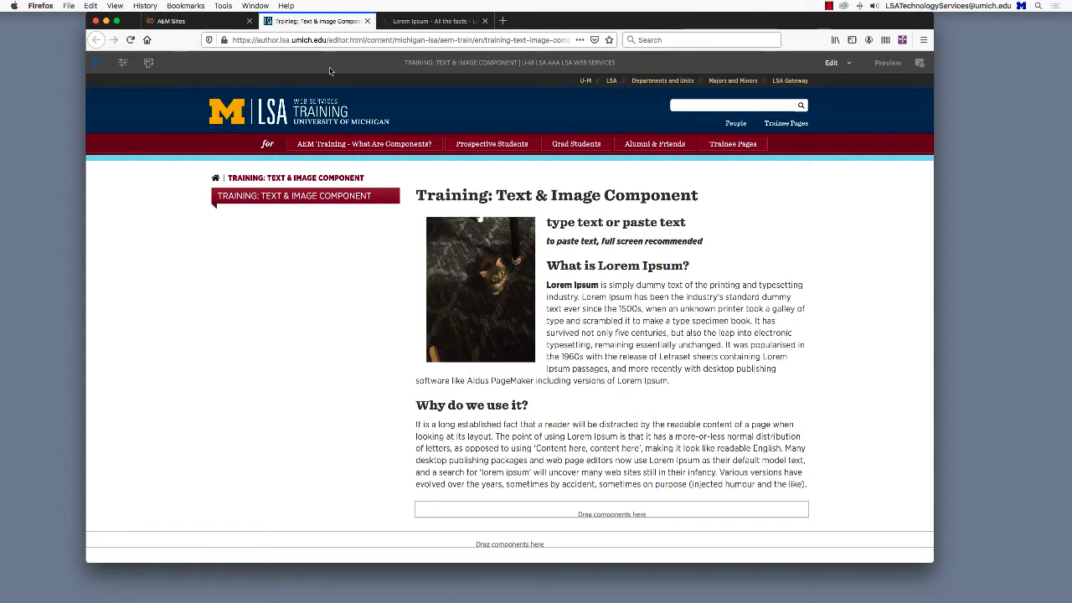
# Give the component's image the caption "manolo el rey del fluf" and the alternative text "kitten".
pyautogui.click(472, 281)
pyautogui.click(466, 208)
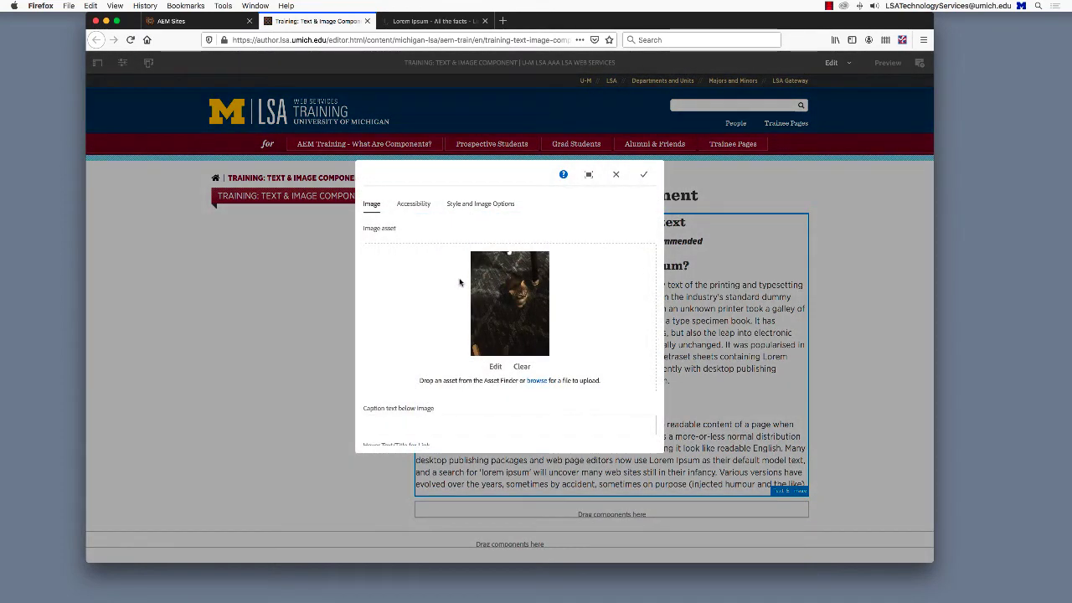
pyautogui.scroll(-3, 461, 283)
pyautogui.write('manolo')
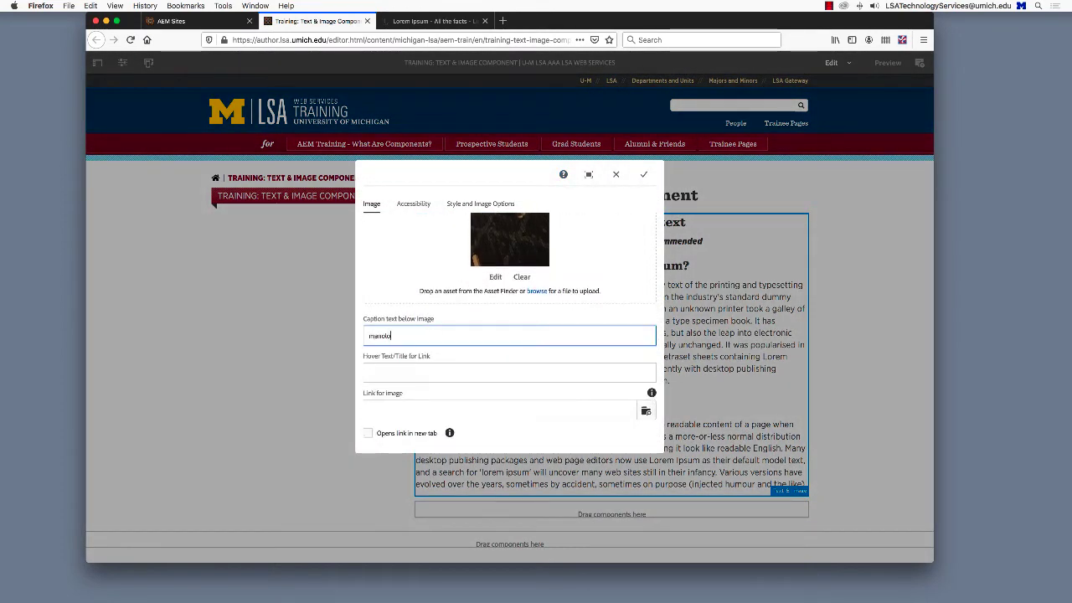
pyautogui.write(' el rey del ful')
pyautogui.click(411, 211)
pyautogui.click(410, 278)
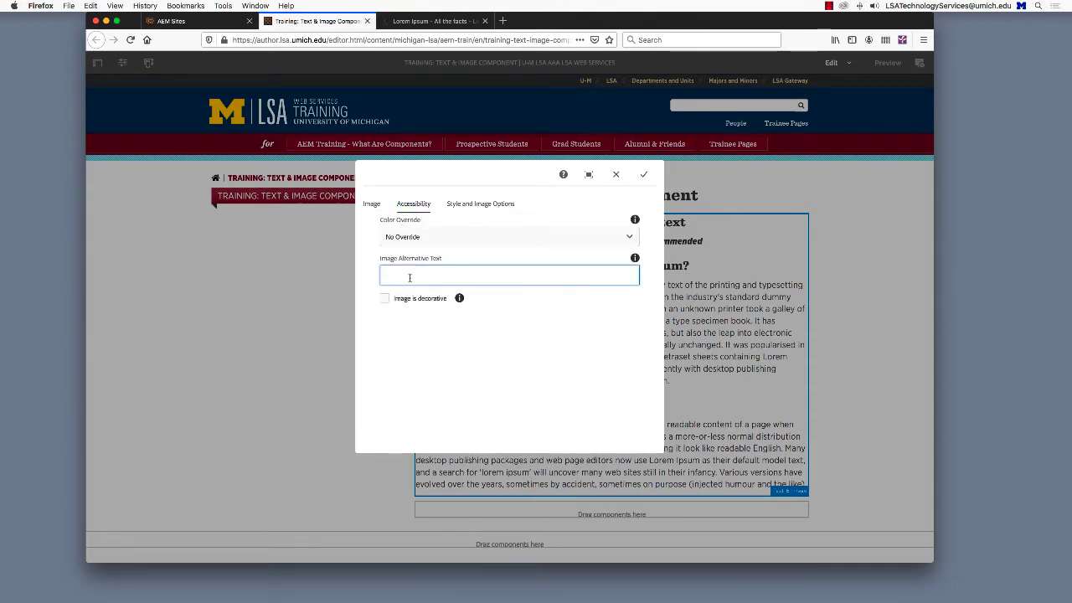
pyautogui.write('kitten')
# Set the image size to Original, the position to Left and the screen size to Small 1/3, and save the image settings.
pyautogui.click(485, 205)
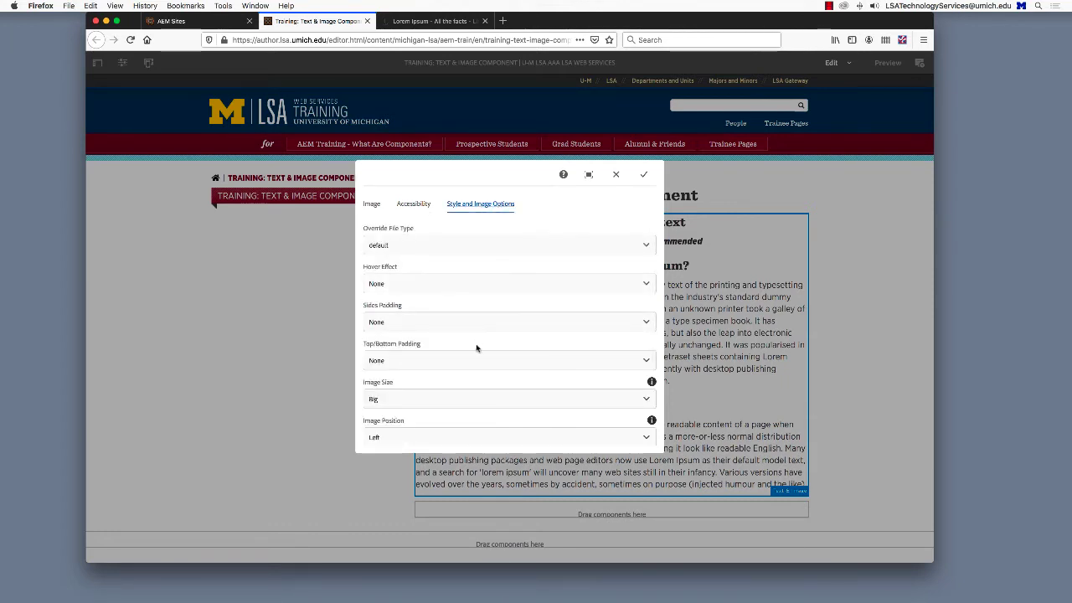
pyautogui.scroll(-2, 477, 347)
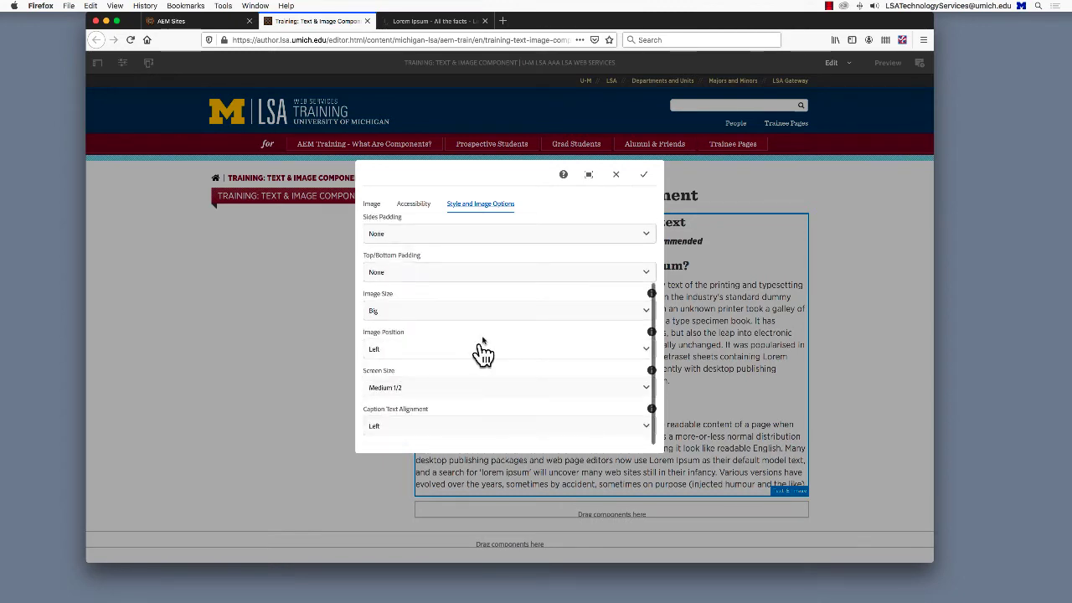
pyautogui.click(490, 315)
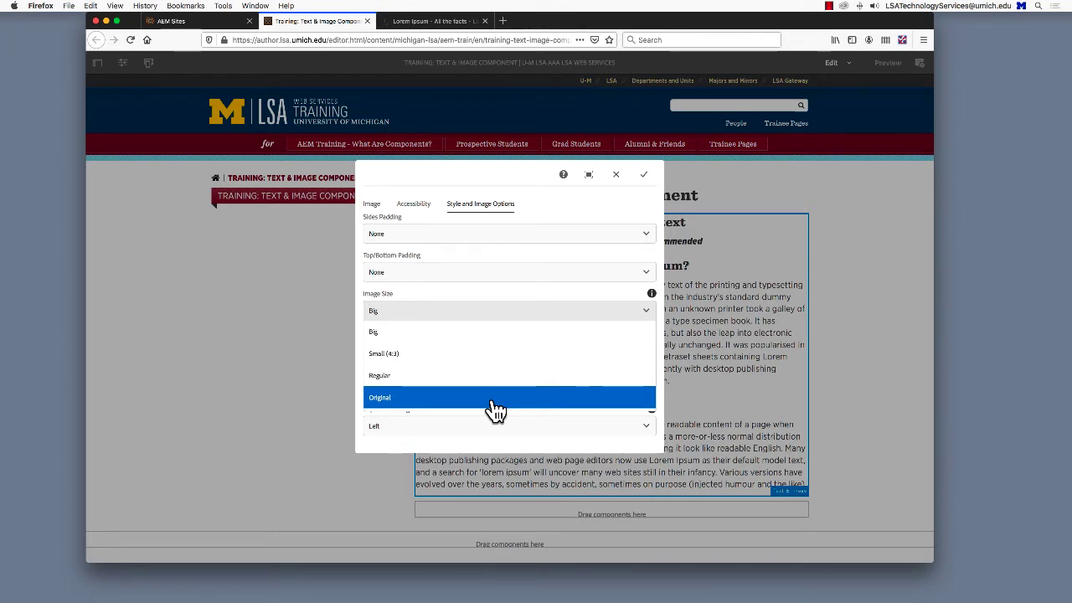
pyautogui.click(494, 405)
pyautogui.click(484, 357)
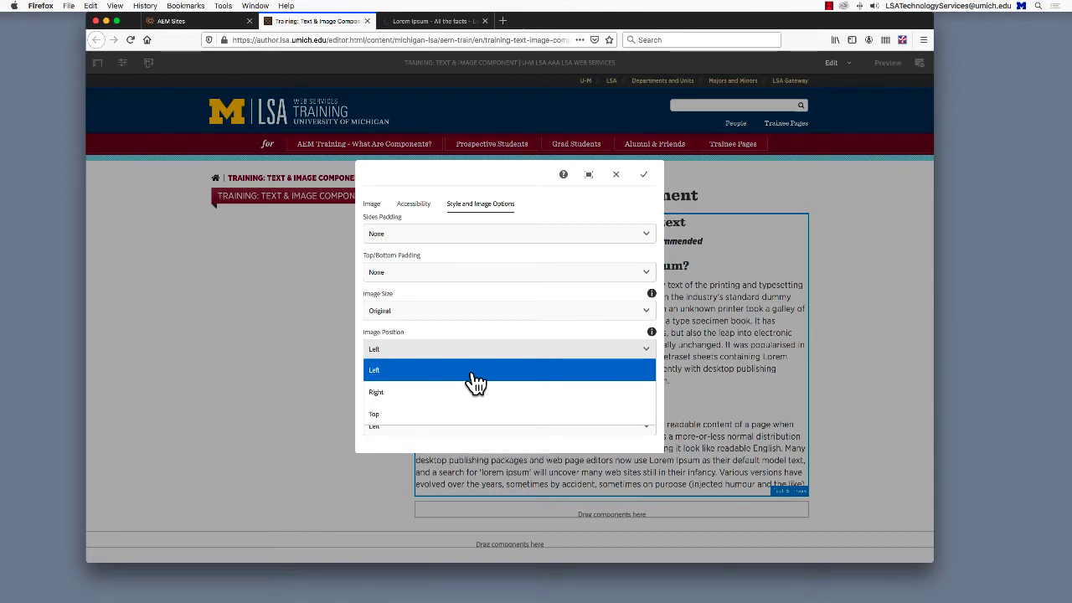
pyautogui.click(478, 363)
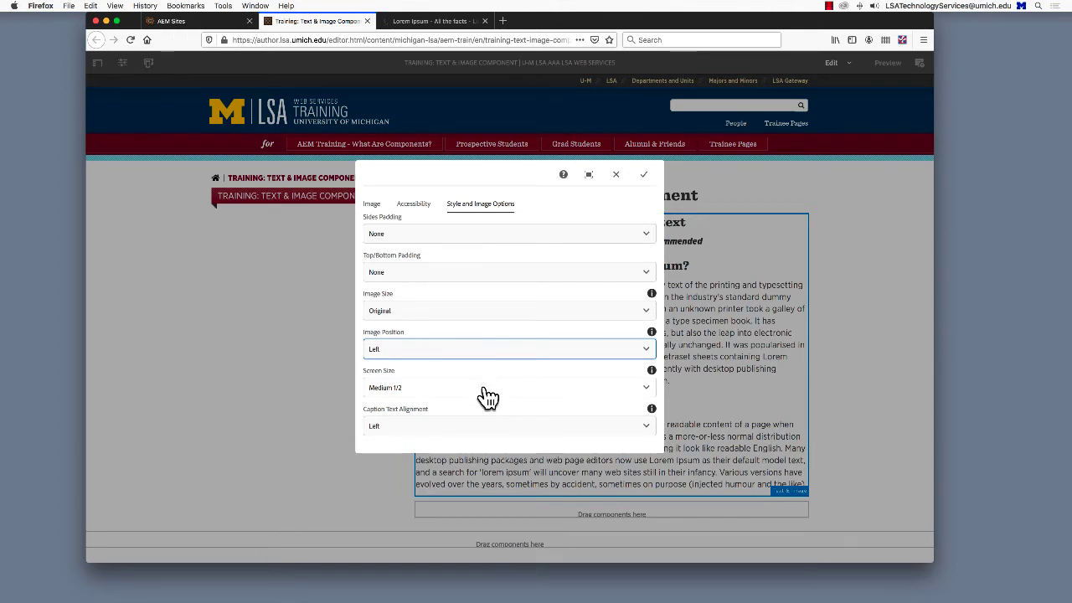
pyautogui.click(488, 394)
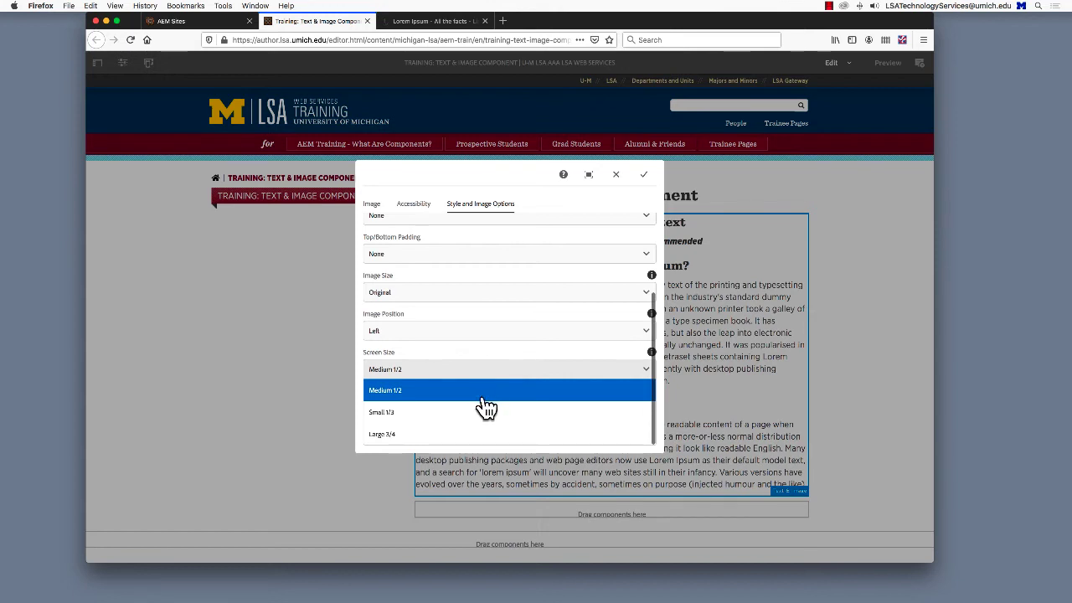
pyautogui.click(488, 410)
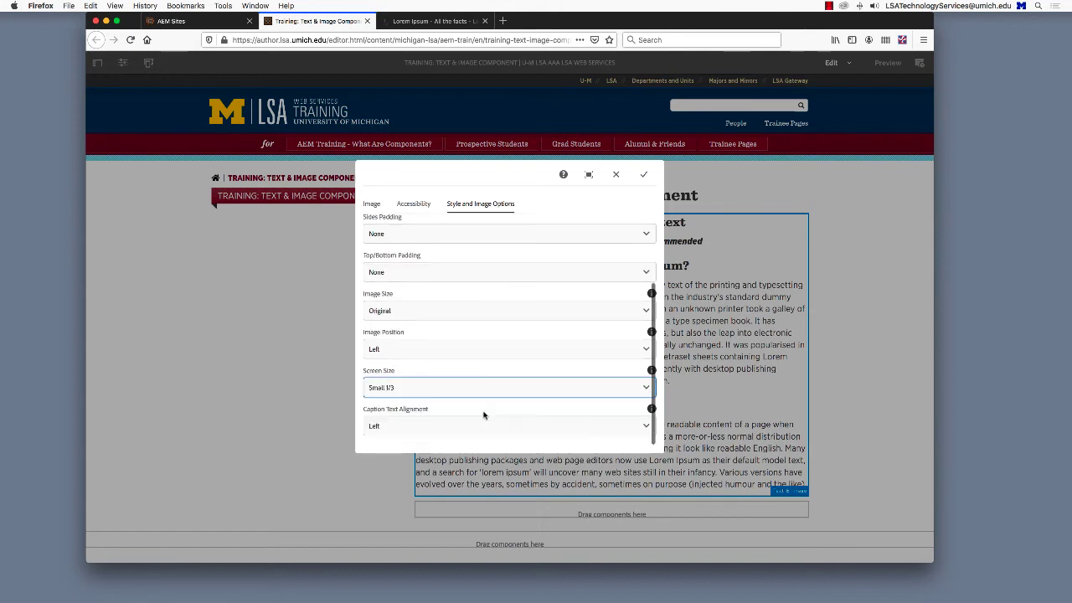
pyautogui.click(645, 175)
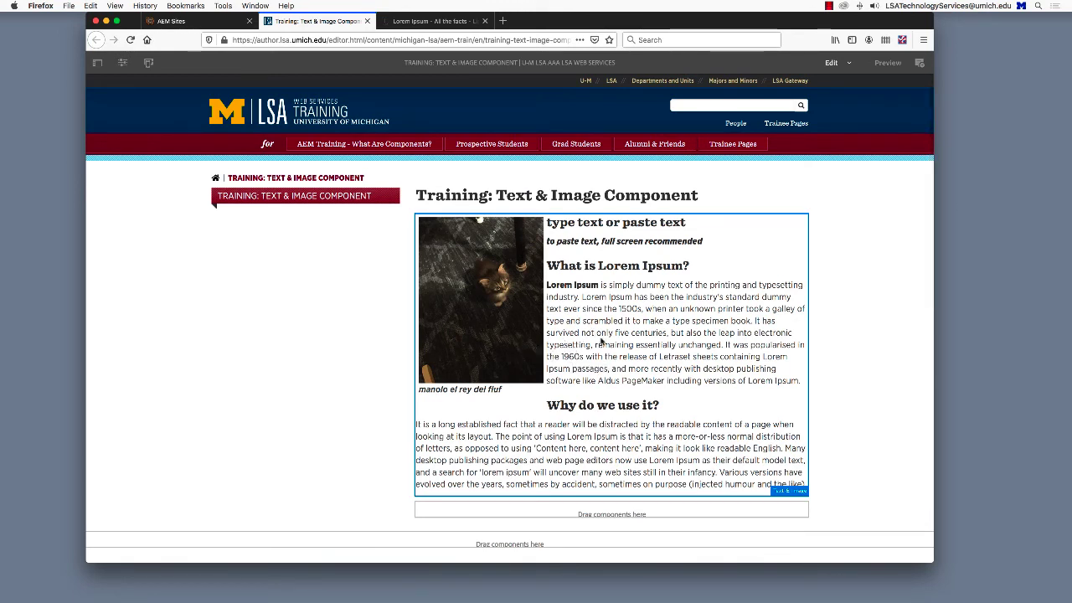
# Add the line "edit existing text in full screen to be less confused" at the end of the component's text and save it.
pyautogui.click(587, 319)
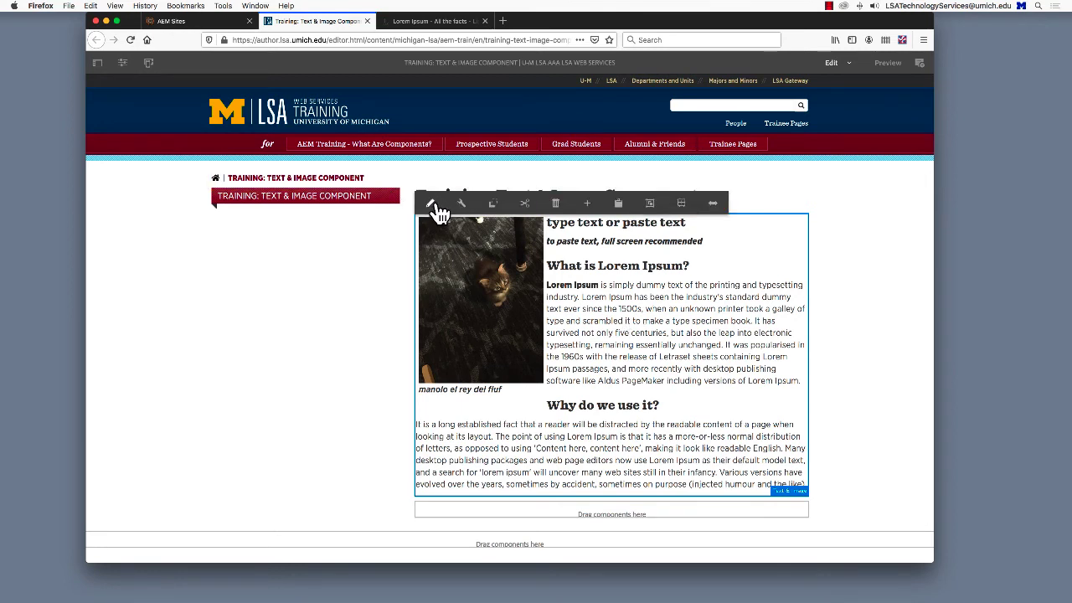
pyautogui.click(430, 204)
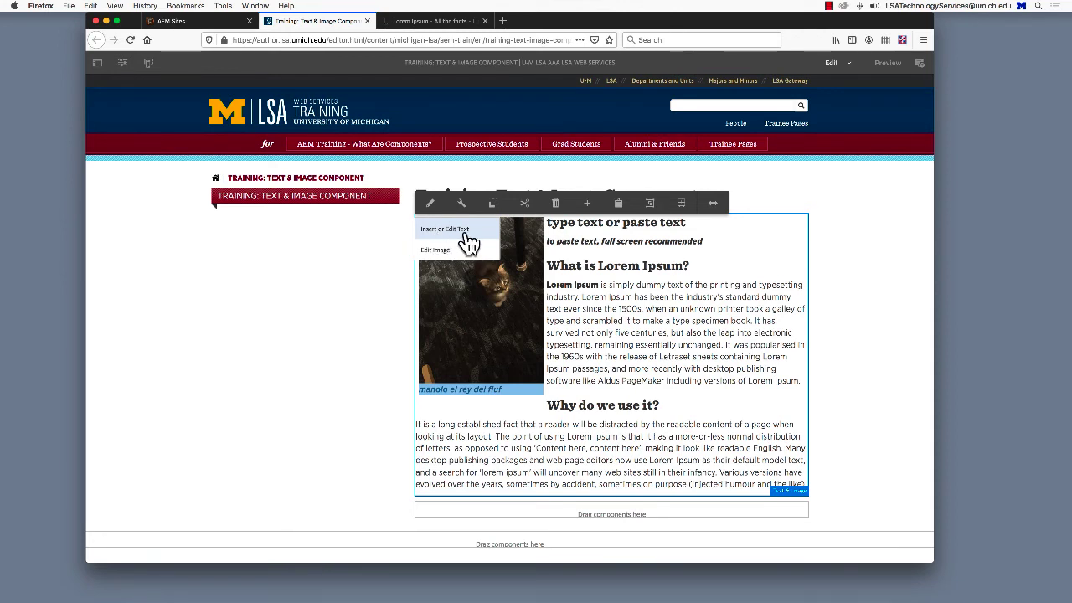
pyautogui.click(467, 237)
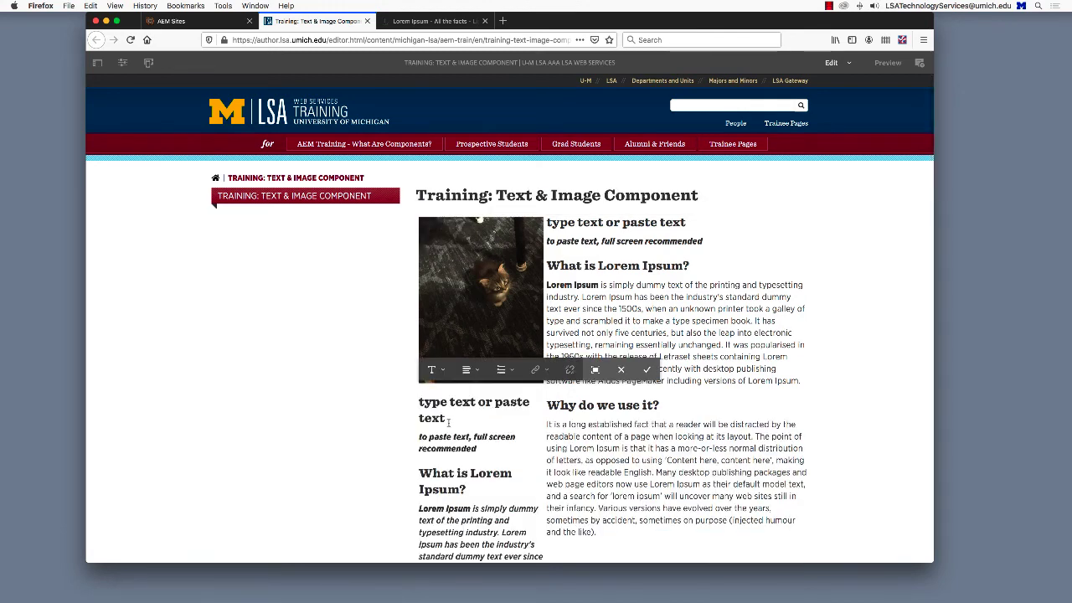
pyautogui.click(592, 371)
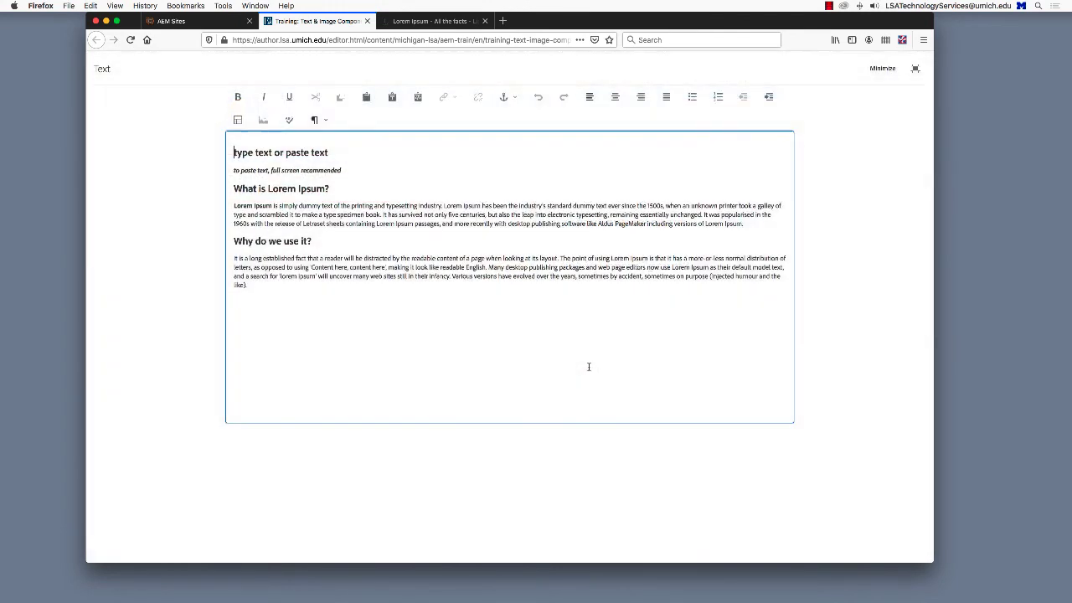
pyautogui.click(272, 297)
pyautogui.press('super+v')
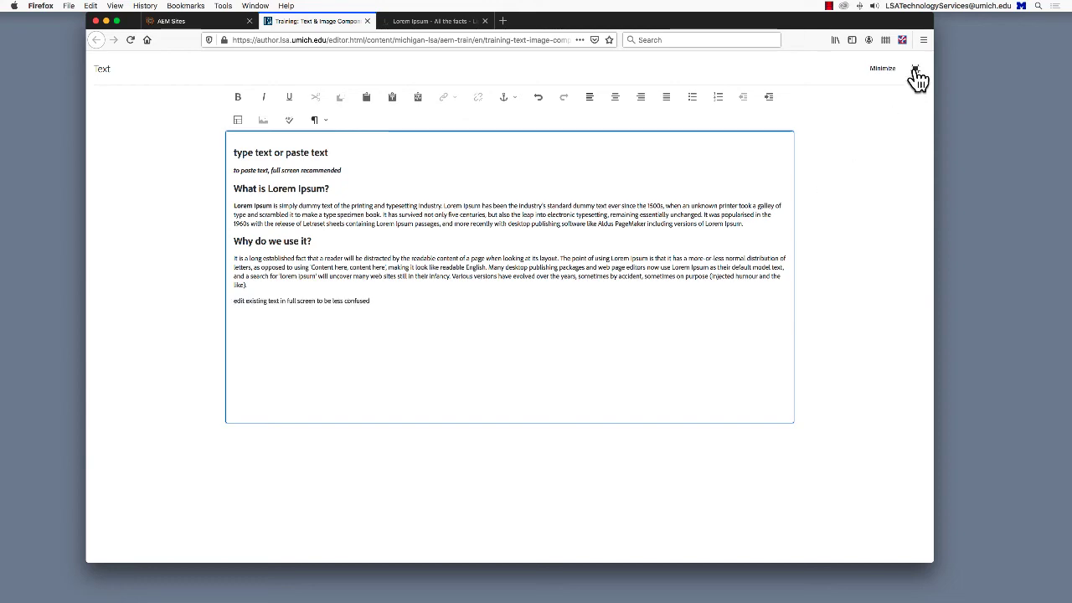
pyautogui.click(916, 68)
pyautogui.scroll(-2, 648, 279)
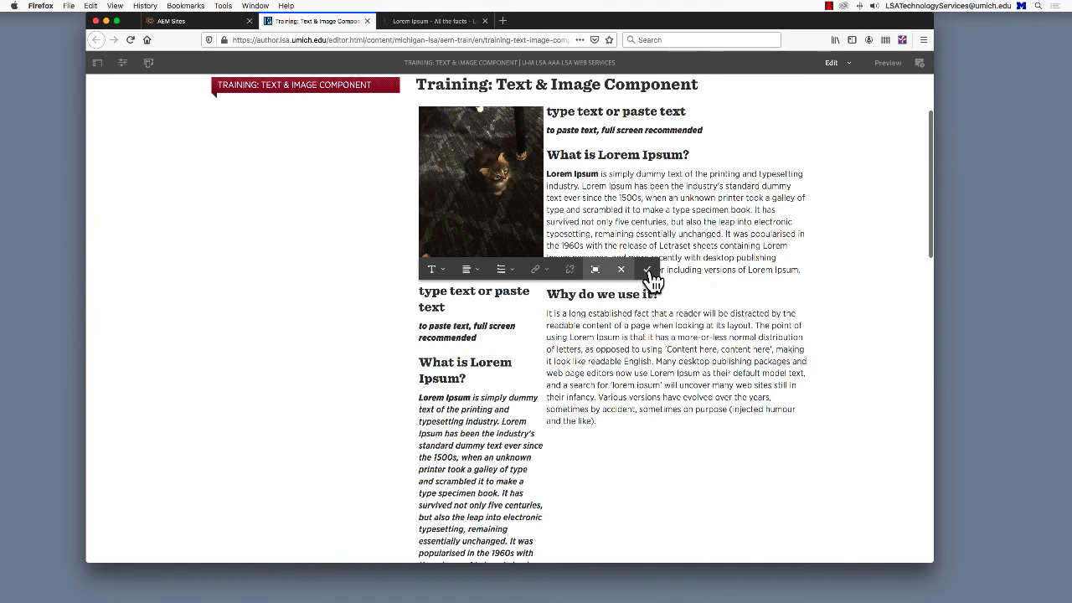
pyautogui.click(648, 269)
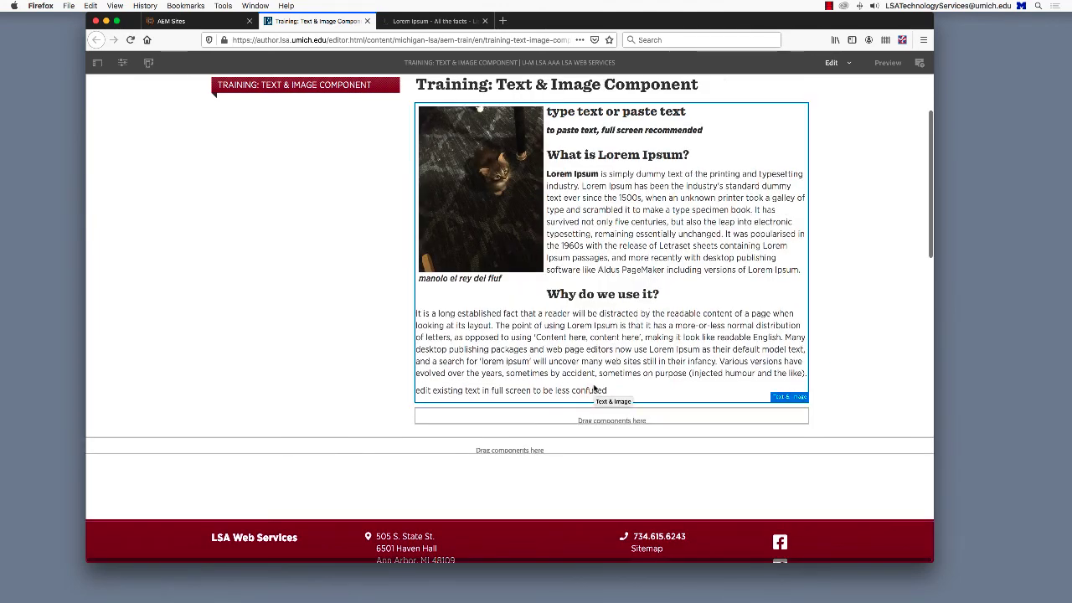
# Crop the Text & Image component's kitten photo to a roughly square area around the kitten, cutting away the lower part, and save the image edit.
pyautogui.click(504, 223)
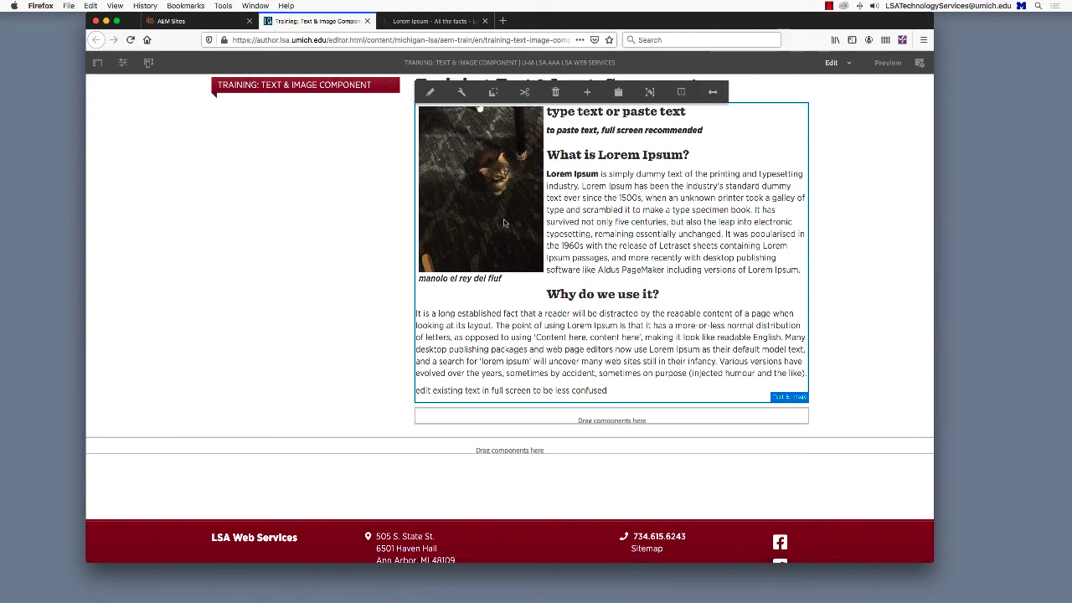
pyautogui.click(429, 94)
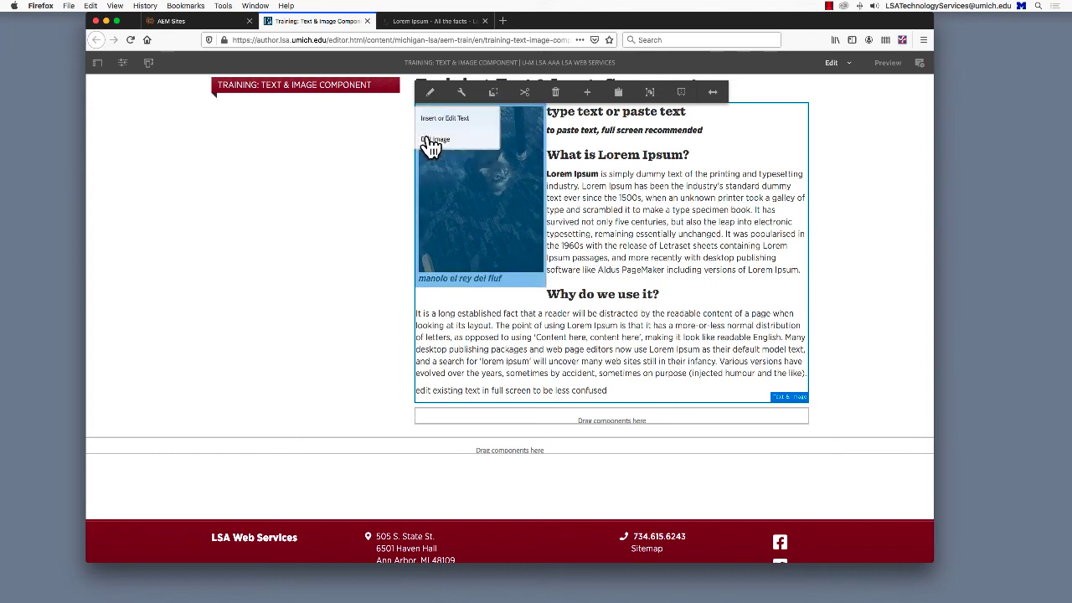
pyautogui.click(434, 139)
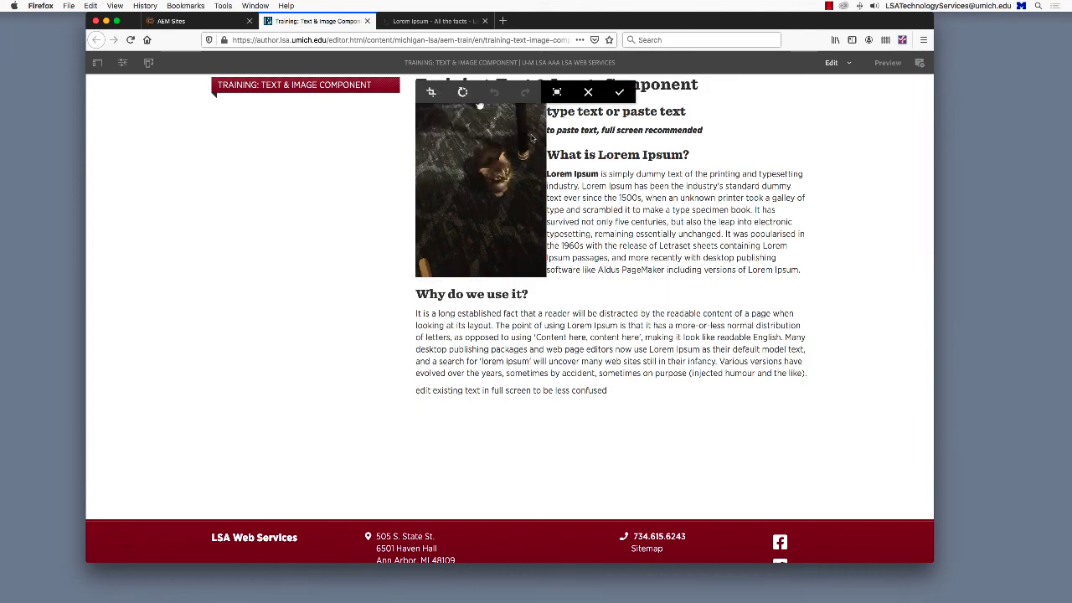
pyautogui.click(431, 94)
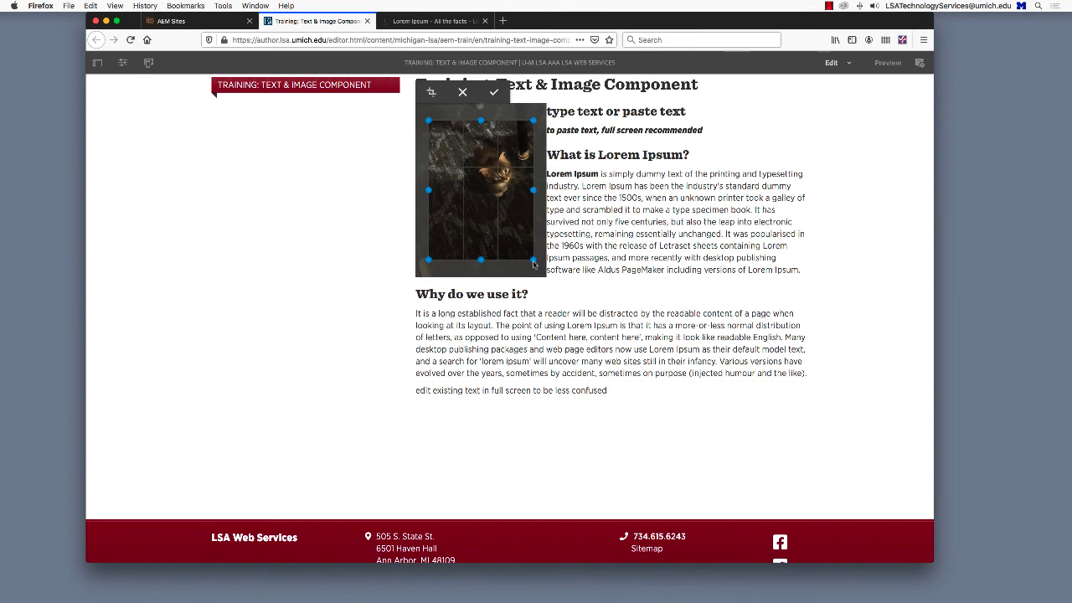
pyautogui.moveTo(533, 265); pyautogui.dragTo(537, 232)
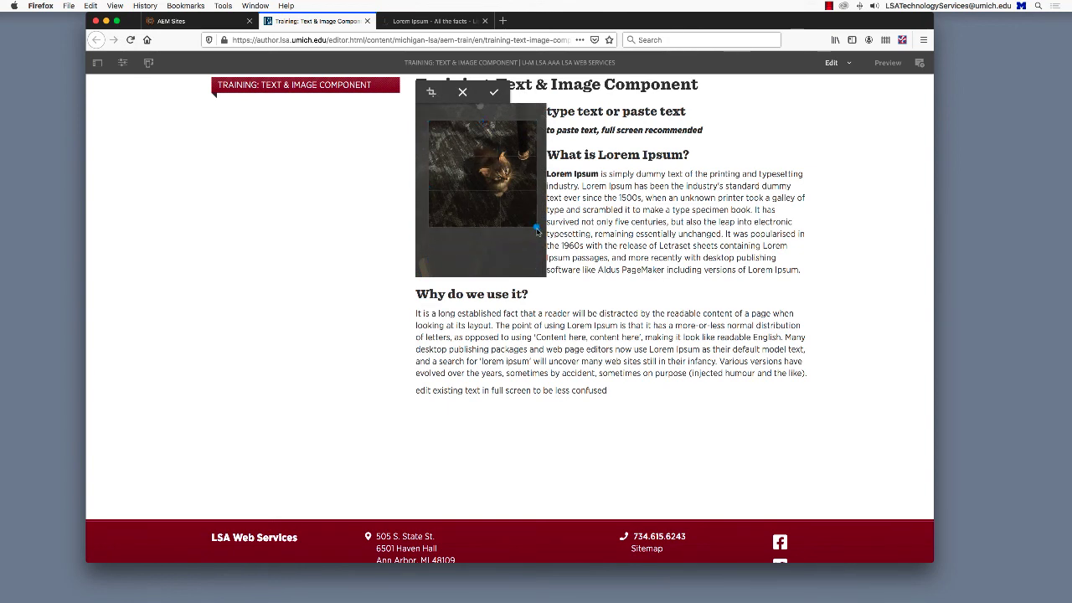
pyautogui.moveTo(537, 230); pyautogui.dragTo(537, 228)
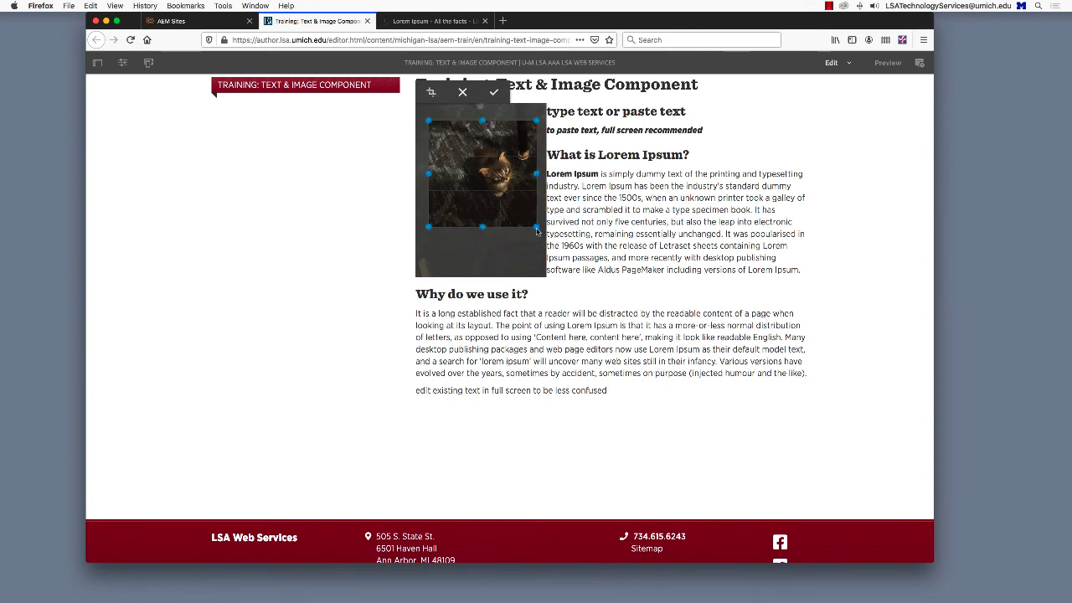
pyautogui.click(495, 94)
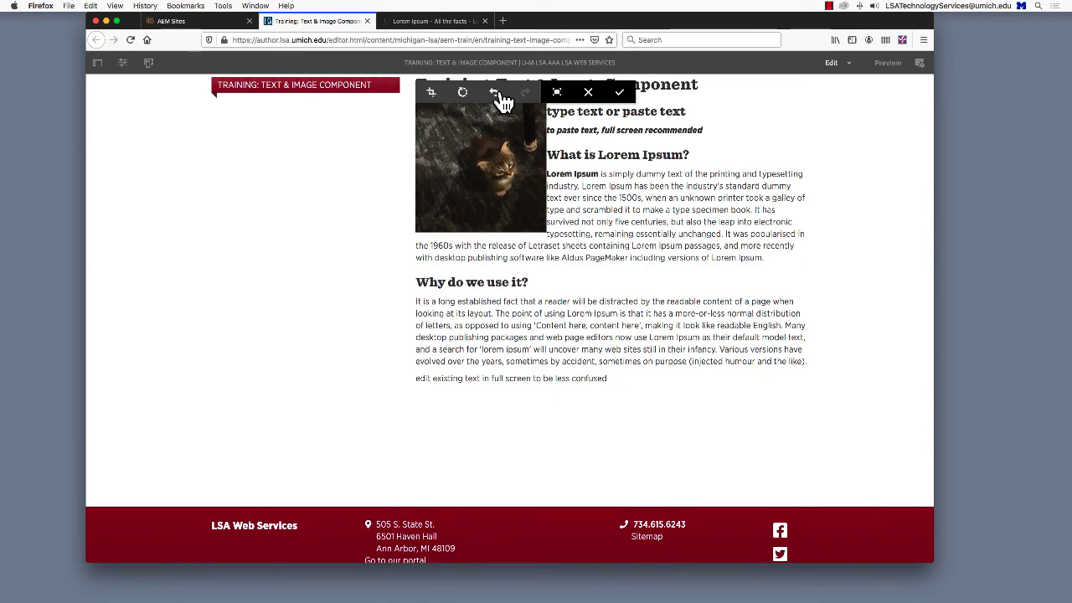
pyautogui.click(616, 94)
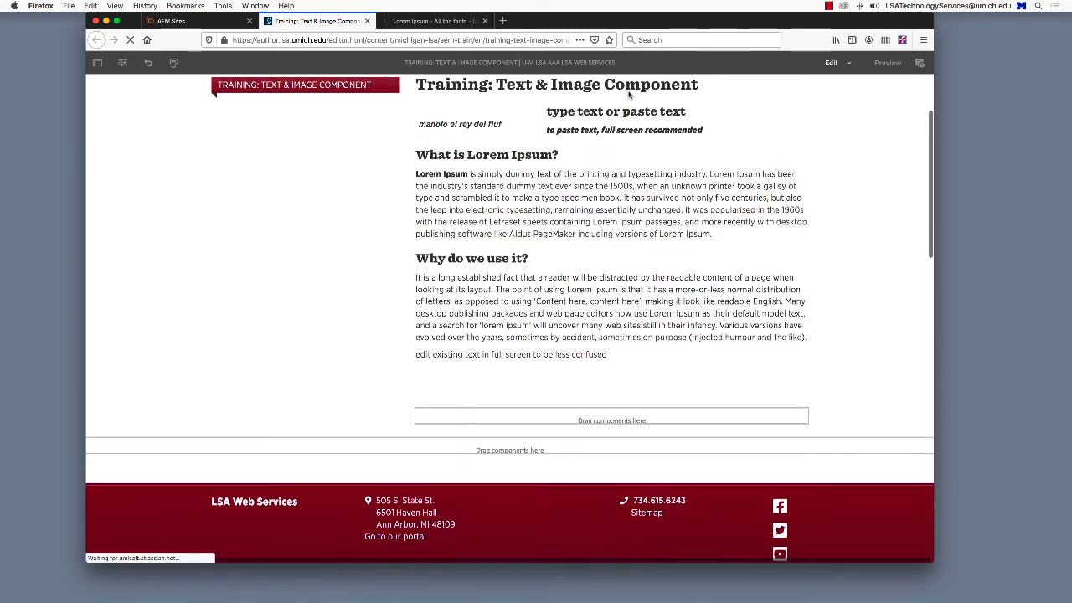